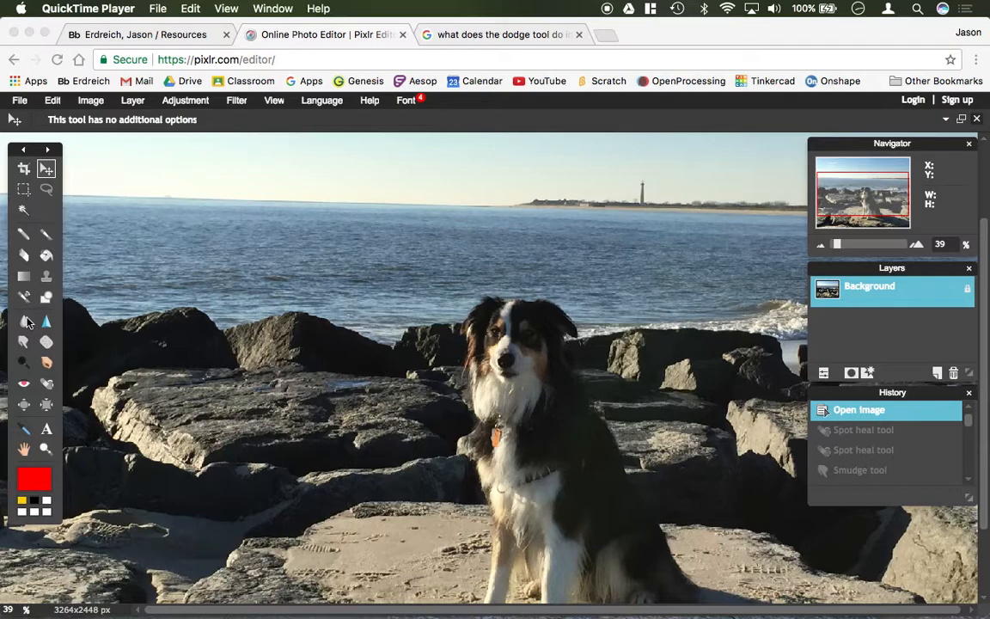
- Blur the sea and the rocks to the right of the dog with the Blur tool at a brush diameter of 829
{"action": "left_click", "coordinate": [25, 328]}
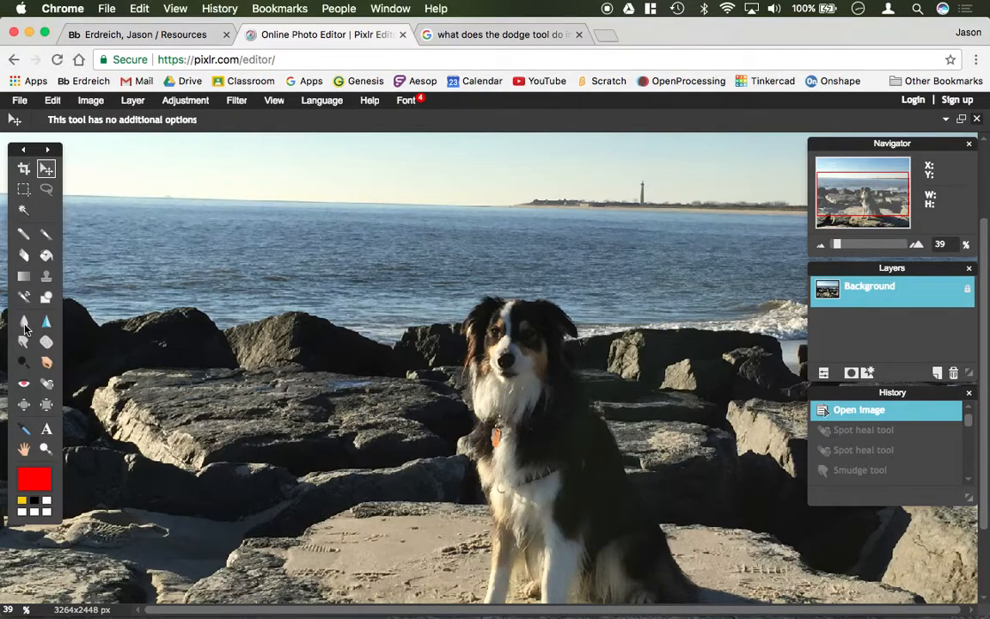
{"action": "left_click", "coordinate": [24, 323]}
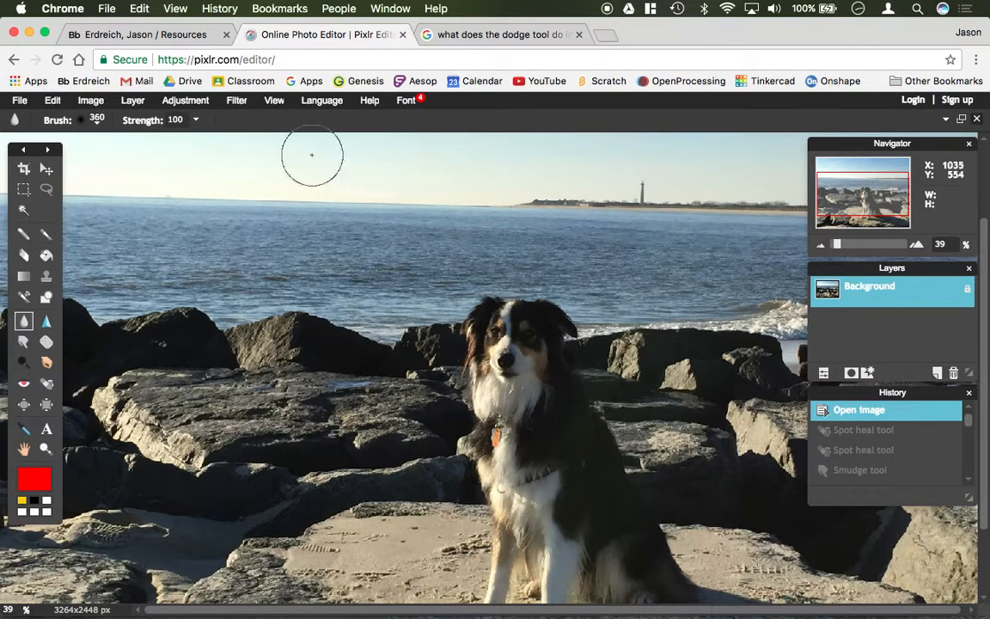
{"action": "left_click", "coordinate": [99, 125]}
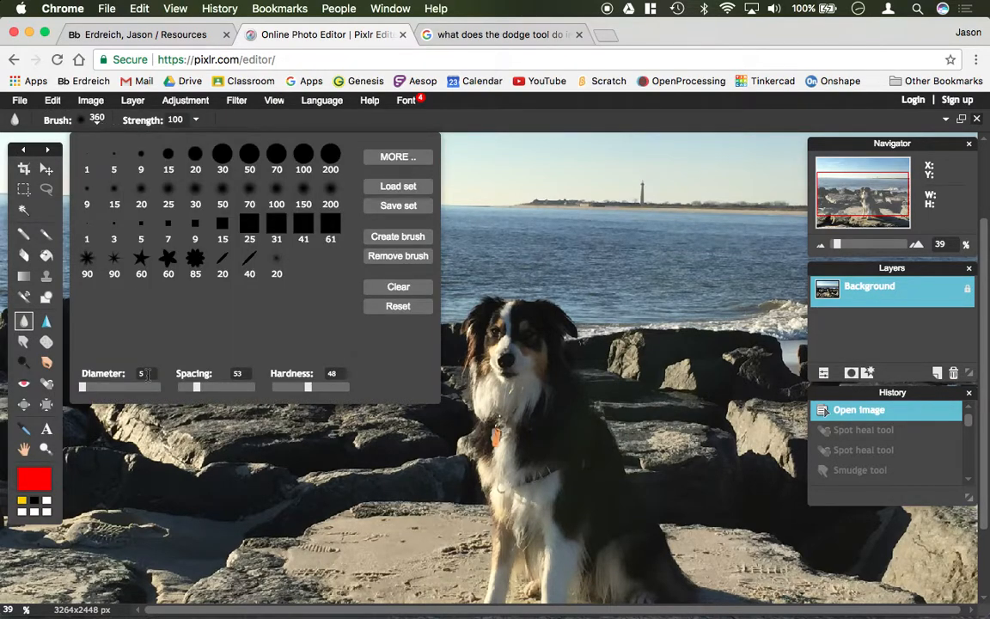
{"action": "left_click_drag", "start_coordinate": [128, 388], "coordinate": [128, 388]}
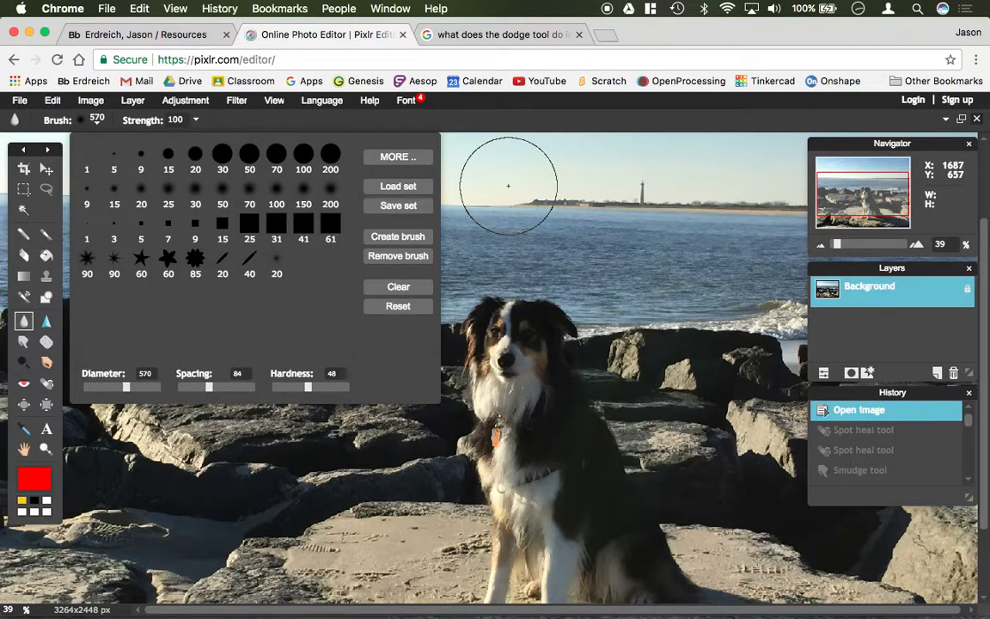
{"action": "left_click", "coordinate": [149, 387]}
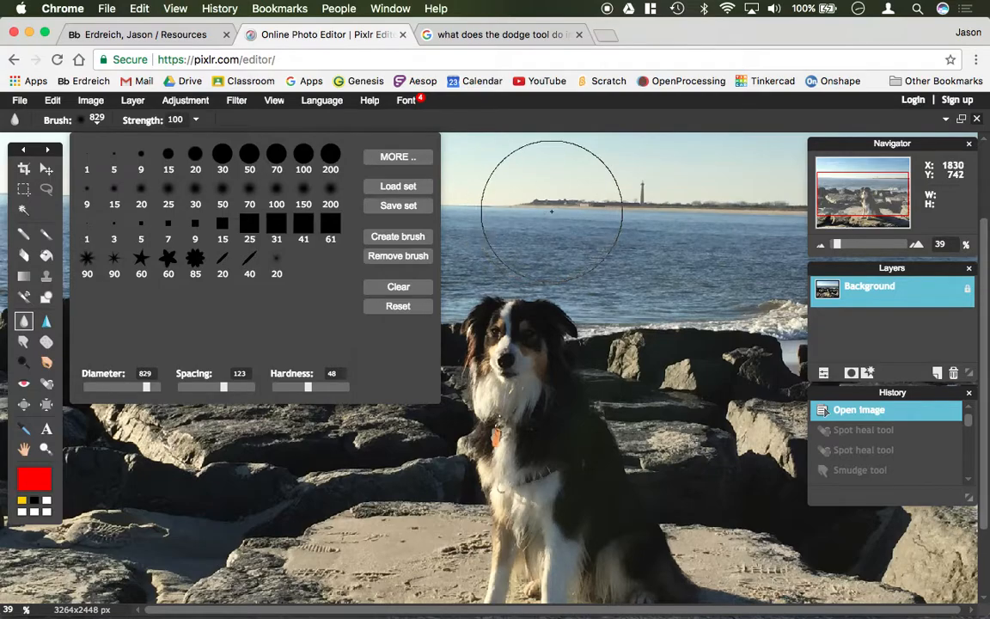
{"action": "left_click", "coordinate": [552, 201]}
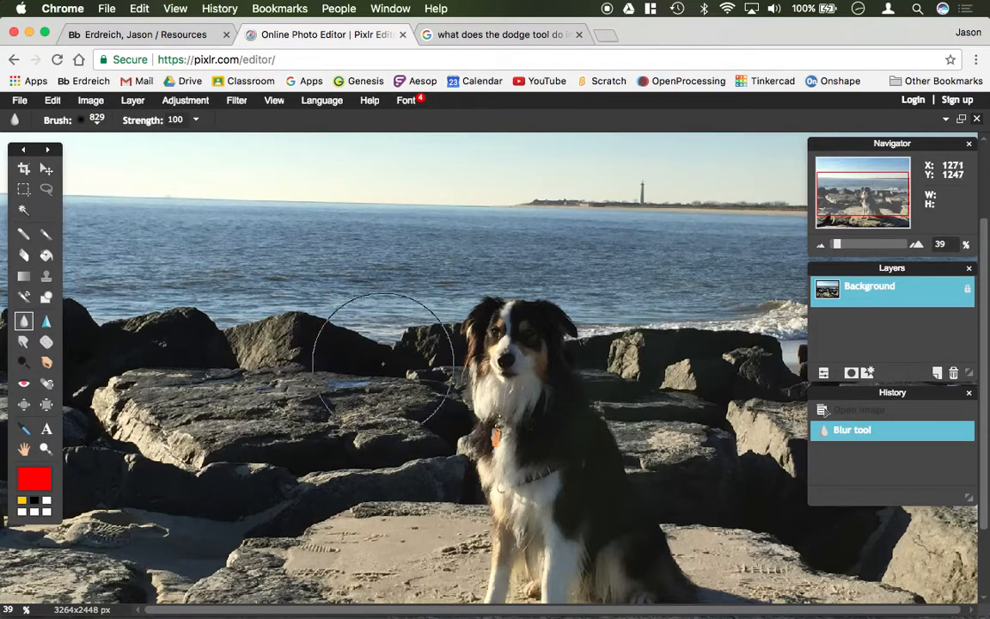
{"action": "left_click_drag", "start_coordinate": [635, 266], "coordinate": [643, 298]}
{"action": "left_click", "coordinate": [644, 298]}
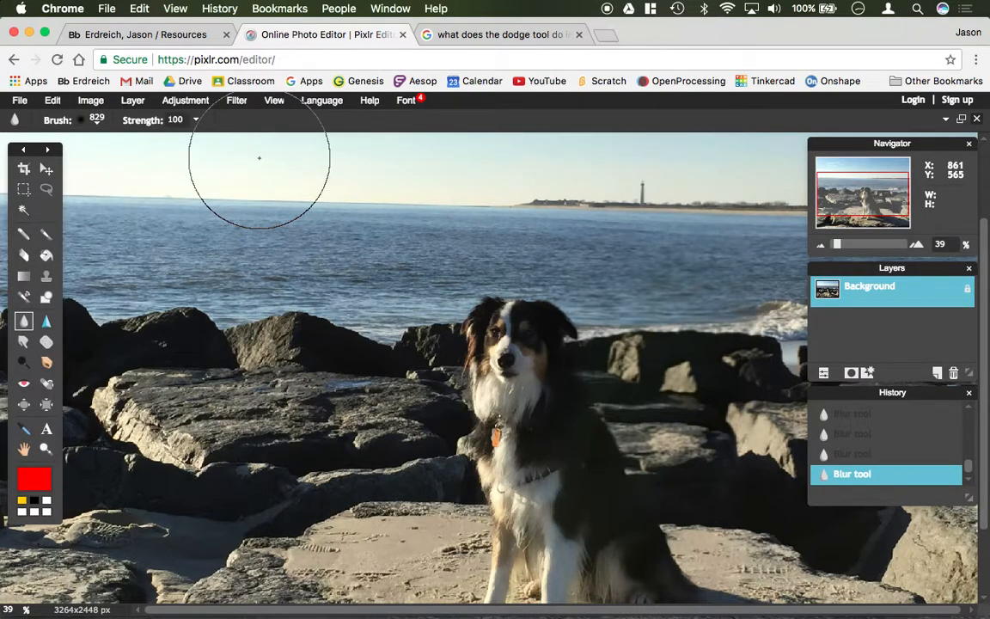
- Try sharpening the blurred rocks beside the dog with an 839-diameter brush, and revert the image history to the last blur
{"action": "left_click", "coordinate": [47, 321]}
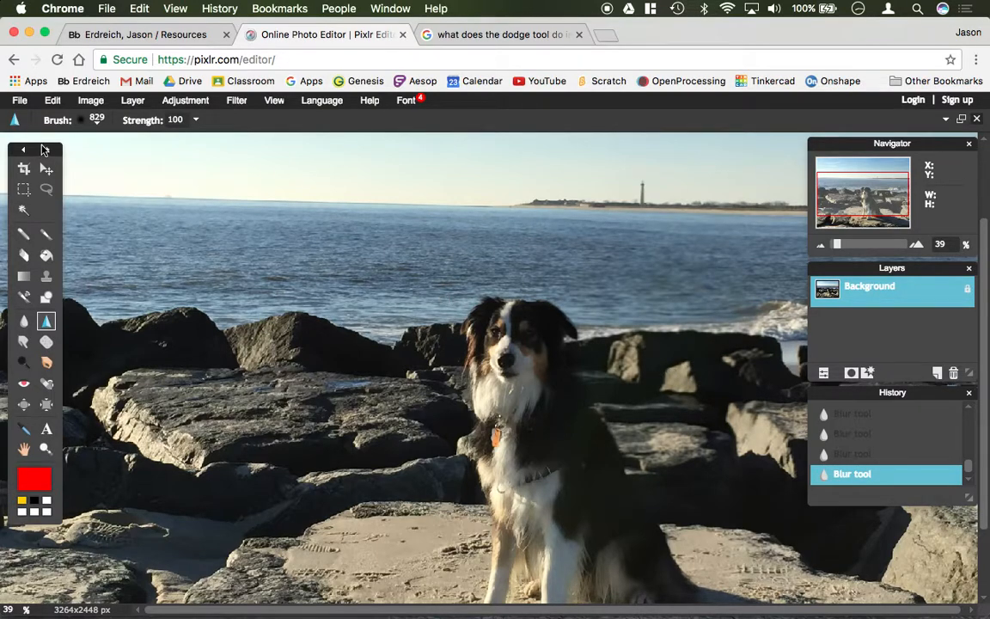
{"action": "left_click", "coordinate": [96, 119]}
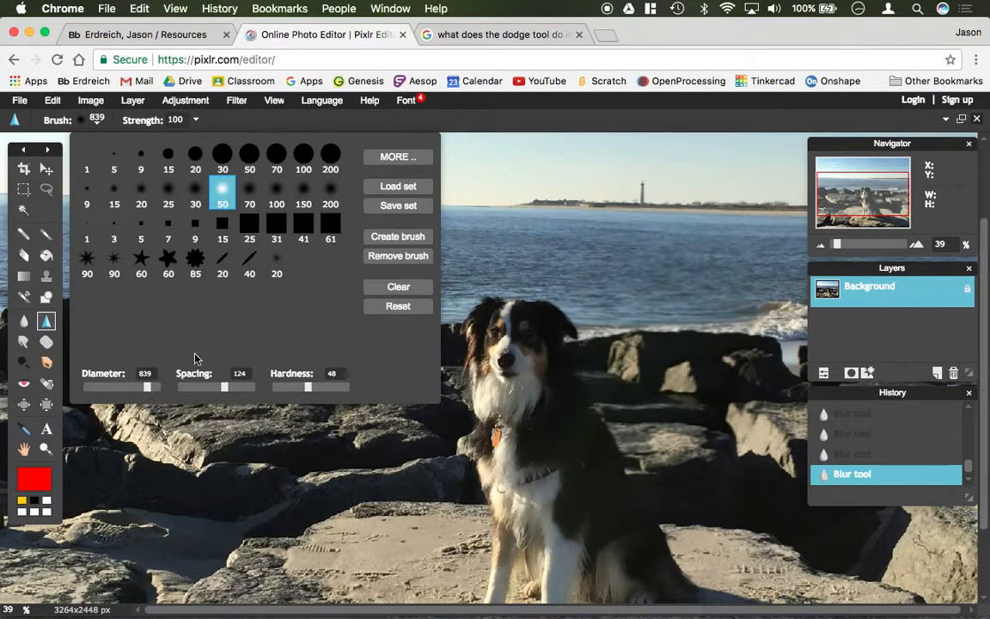
{"action": "left_click", "coordinate": [739, 367]}
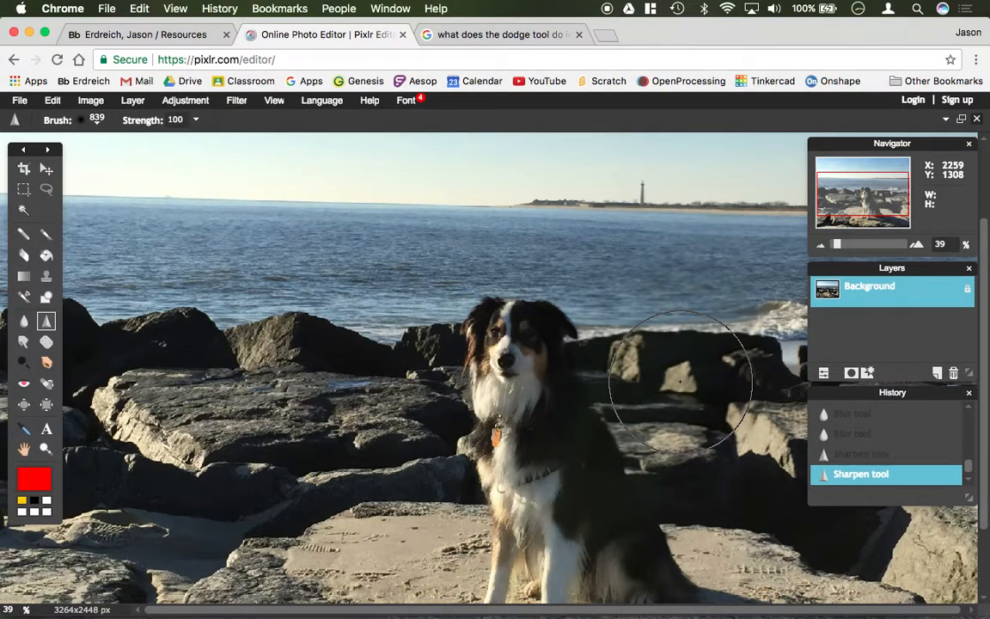
{"action": "left_click", "coordinate": [678, 381]}
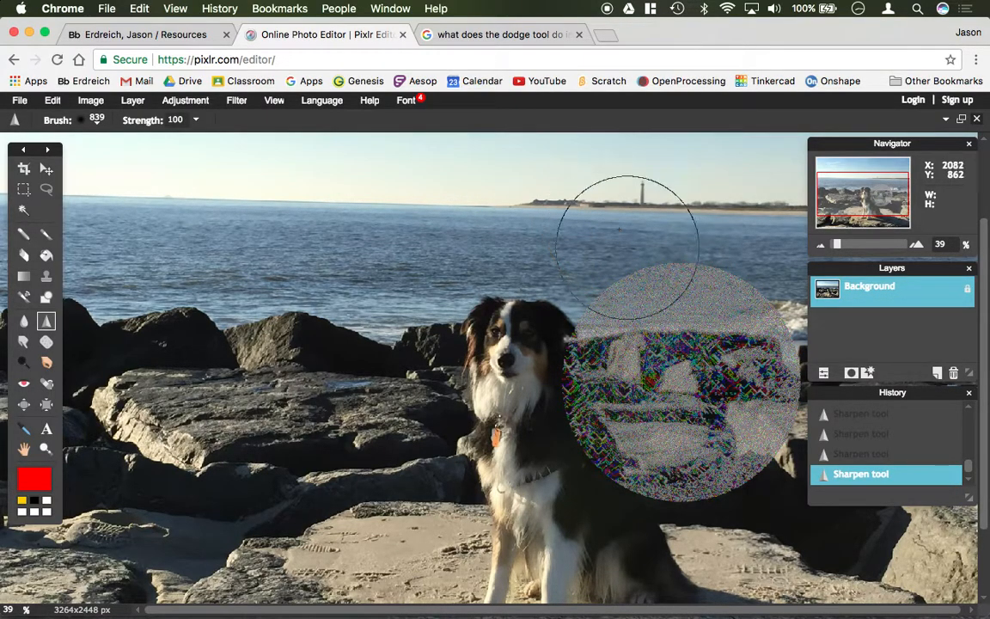
{"action": "left_click_drag", "start_coordinate": [967, 464], "coordinate": [966, 420]}
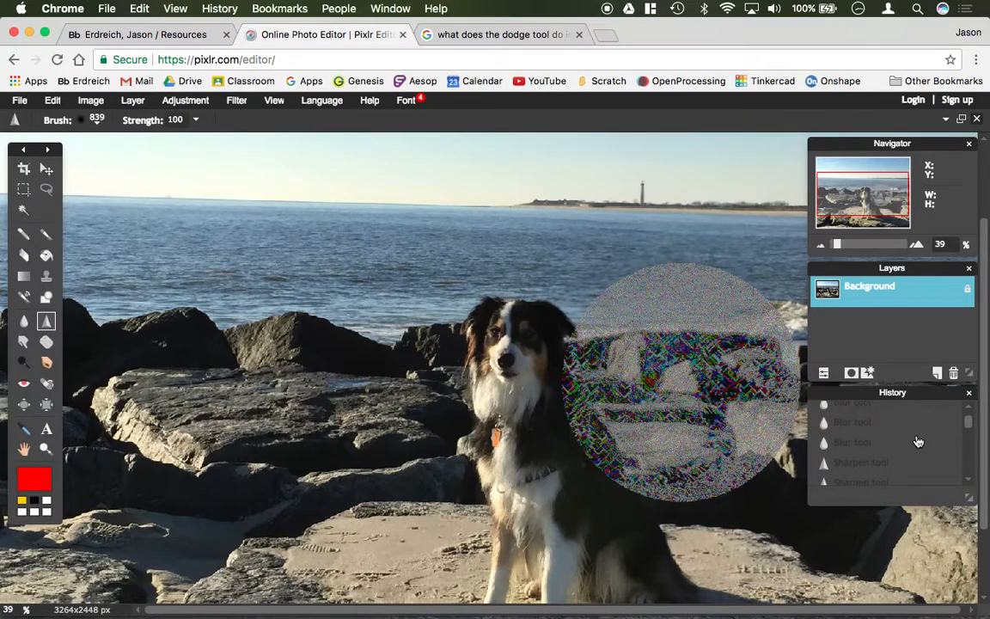
{"action": "left_click", "coordinate": [879, 444]}
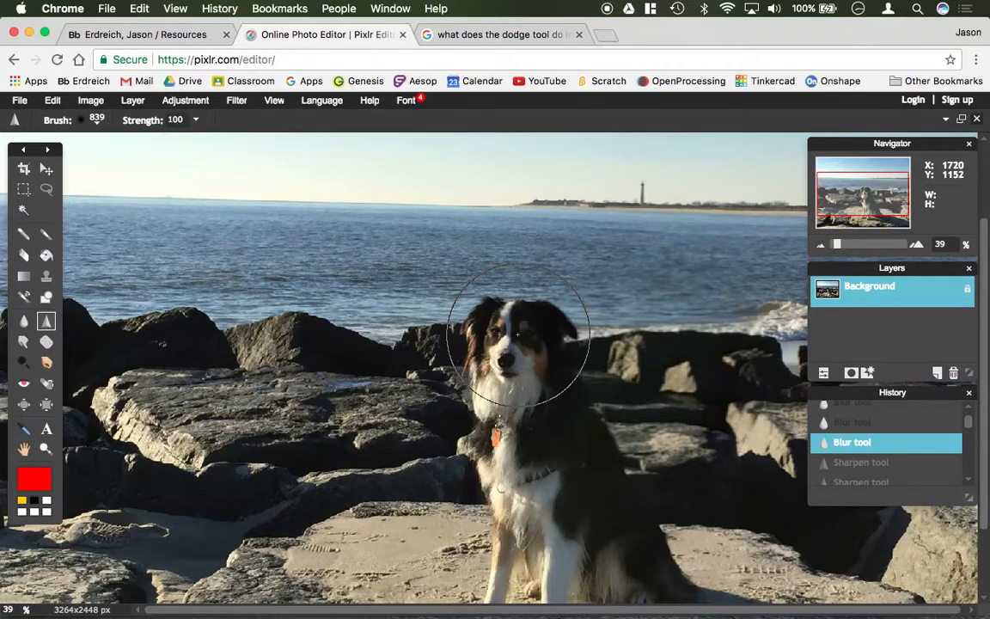
- Sharpen the dog's head with several strokes of the Sharpen tool
{"action": "scroll", "coordinate": [517, 334], "scroll_direction": "up", "scroll_amount": 5}
{"action": "mouse_move", "coordinate": [557, 293]}
{"action": "left_mouse_down"}
{"action": "mouse_move", "coordinate": [589, 300]}
{"action": "mouse_move", "coordinate": [601, 269]}
{"action": "left_mouse_up"}
{"action": "left_click", "coordinate": [600, 269]}
{"action": "left_click", "coordinate": [596, 237]}
{"action": "left_click", "coordinate": [550, 232]}
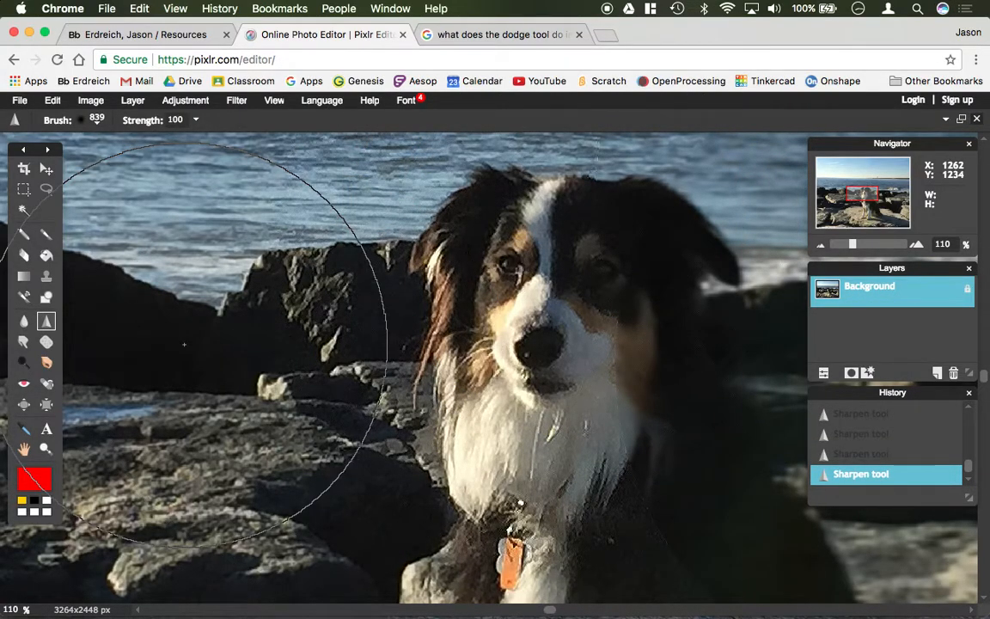
{"action": "scroll", "coordinate": [184, 343], "scroll_direction": "down", "scroll_amount": 5}
{"action": "scroll", "coordinate": [185, 345], "scroll_direction": "up", "scroll_amount": 3}
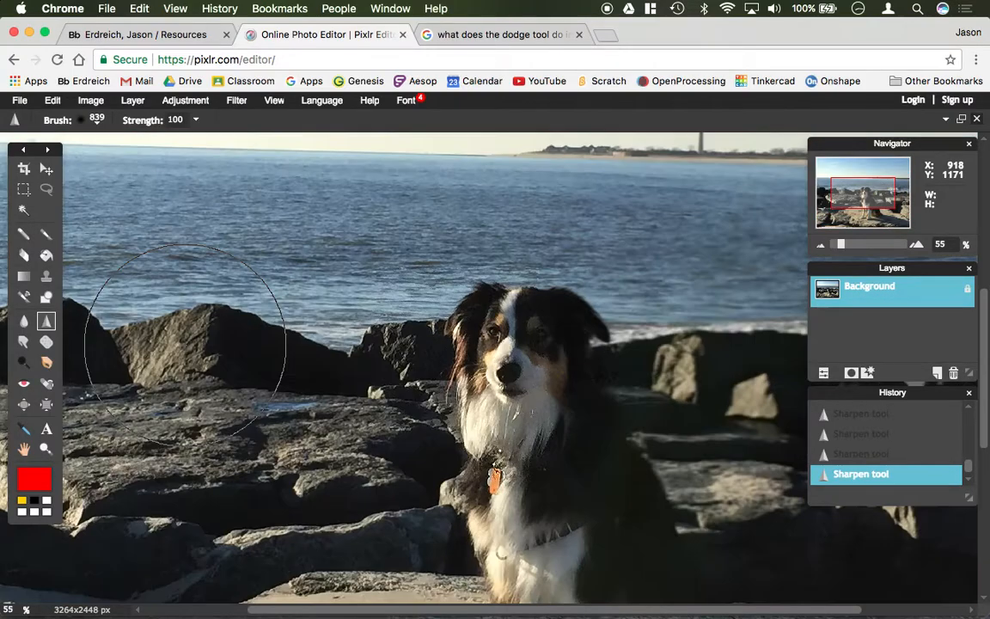
{"action": "scroll", "coordinate": [183, 344], "scroll_direction": "down", "scroll_amount": 1}
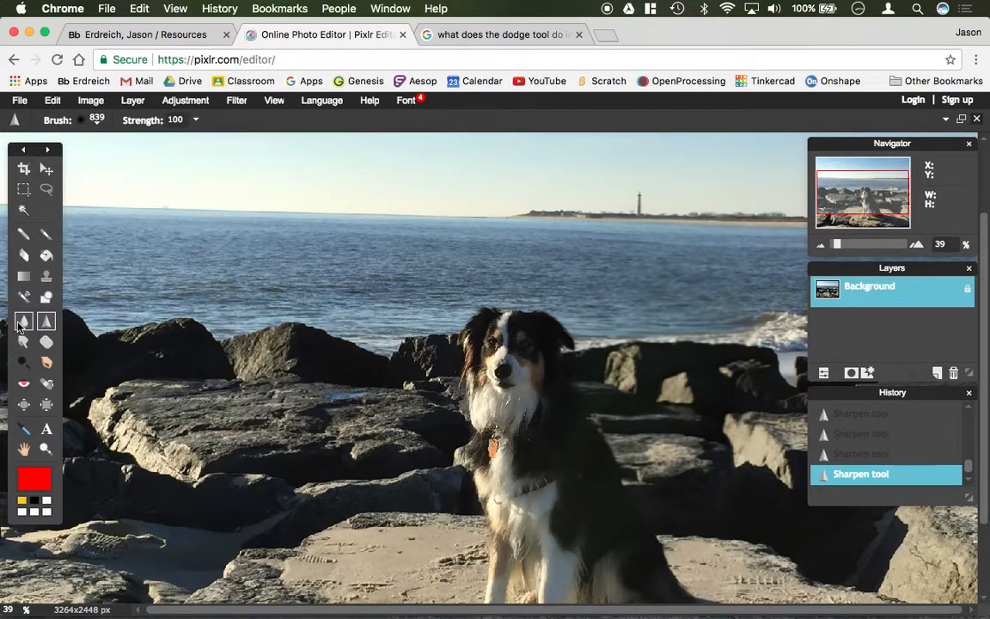
- Smudge the fur between the dog's lit eye and white forehead stripe, and saturate the stripe with the Sponge tool
{"action": "left_click", "coordinate": [23, 342]}
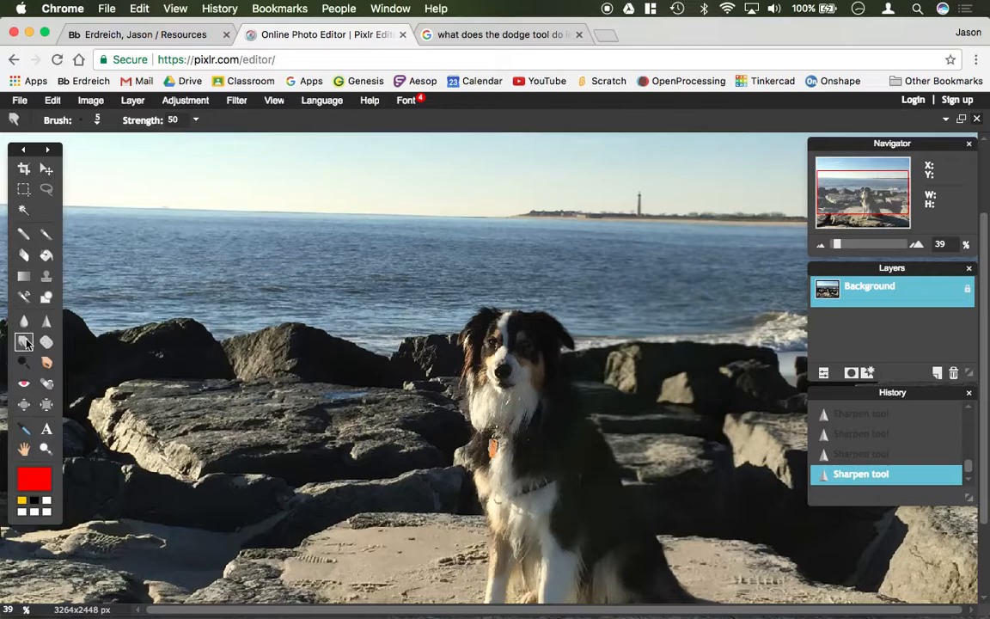
{"action": "scroll", "coordinate": [570, 344], "scroll_direction": "up", "scroll_amount": 6}
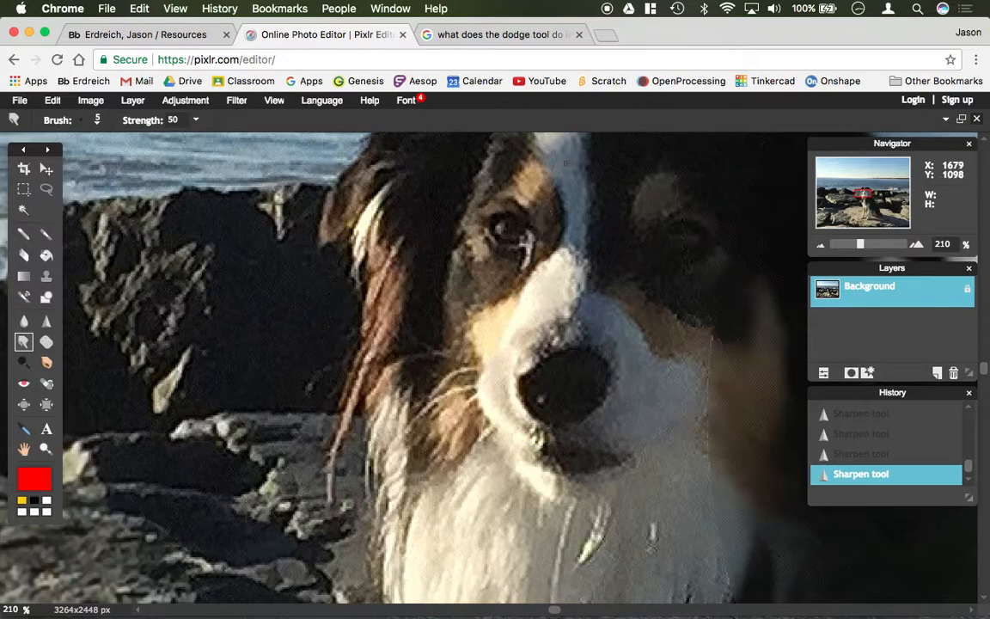
{"action": "mouse_move", "coordinate": [534, 176]}
{"action": "left_mouse_down"}
{"action": "mouse_move", "coordinate": [554, 167]}
{"action": "mouse_move", "coordinate": [473, 173]}
{"action": "left_mouse_up"}
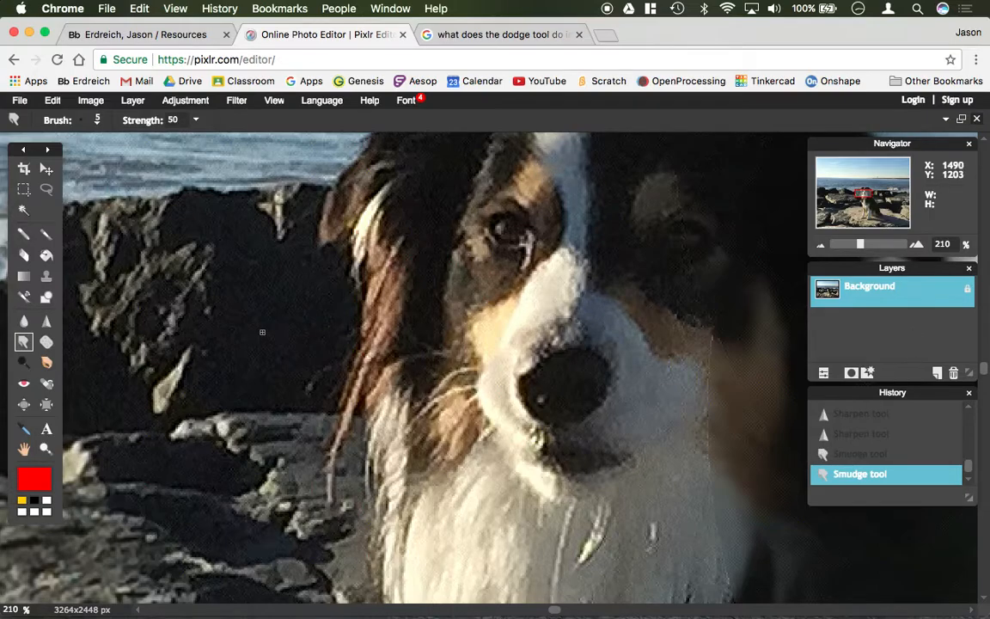
{"action": "left_click", "coordinate": [47, 342]}
{"action": "mouse_move", "coordinate": [574, 186]}
{"action": "left_mouse_down"}
{"action": "mouse_move", "coordinate": [575, 226]}
{"action": "mouse_move", "coordinate": [557, 141]}
{"action": "mouse_move", "coordinate": [580, 176]}
{"action": "left_mouse_up"}
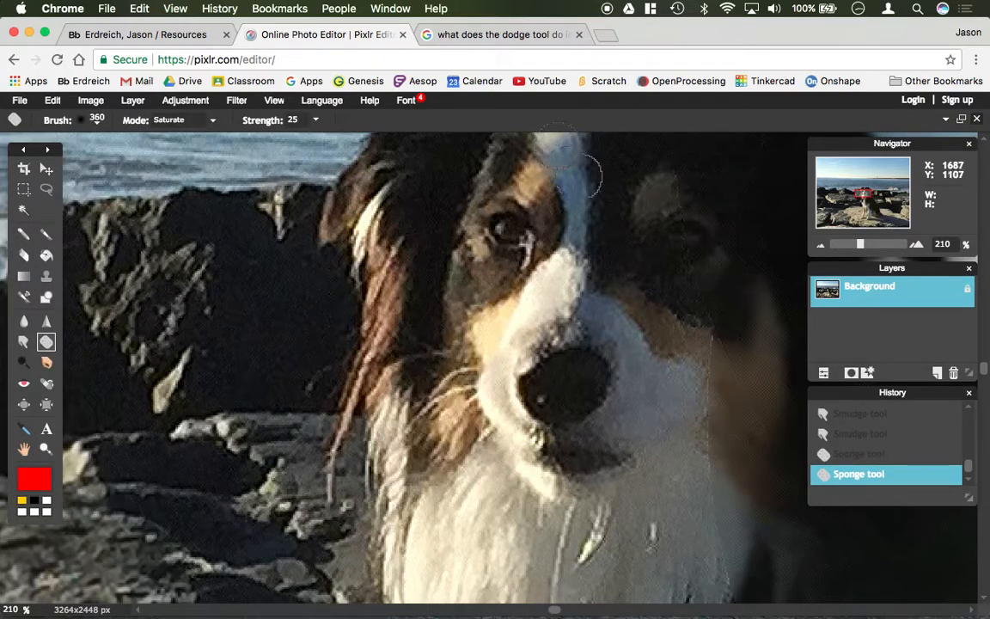
- Lighten the white stripe on the dog's forehead with a few Dodge tool dabs
{"action": "left_click", "coordinate": [25, 364]}
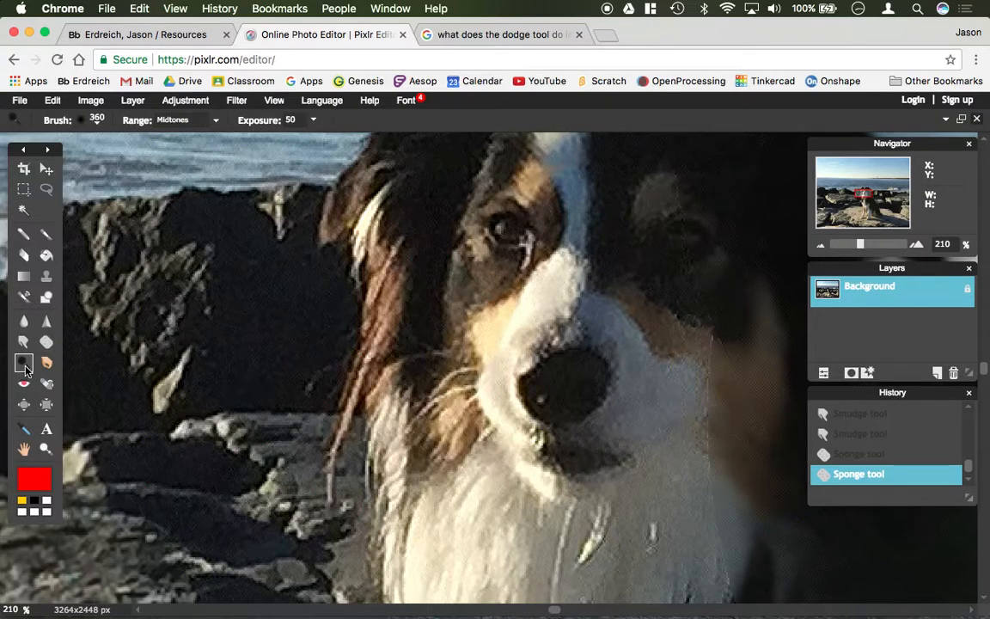
{"action": "left_click", "coordinate": [574, 214]}
{"action": "left_click", "coordinate": [574, 214]}
{"action": "left_click", "coordinate": [572, 183]}
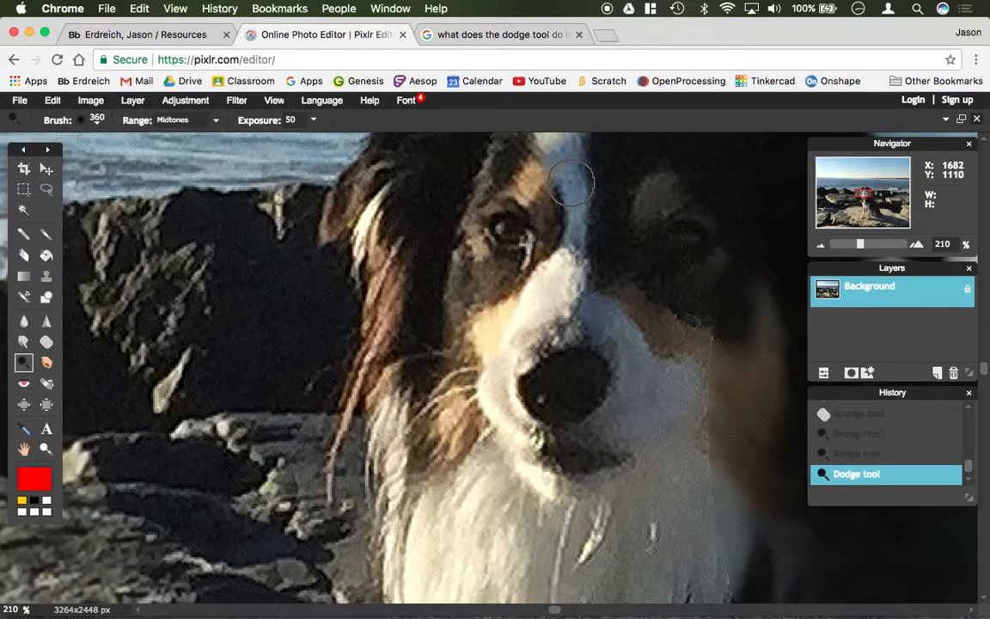
- Darken the white stripe between the dog's eyes with a few Burn tool dabs
{"action": "left_click", "coordinate": [47, 363]}
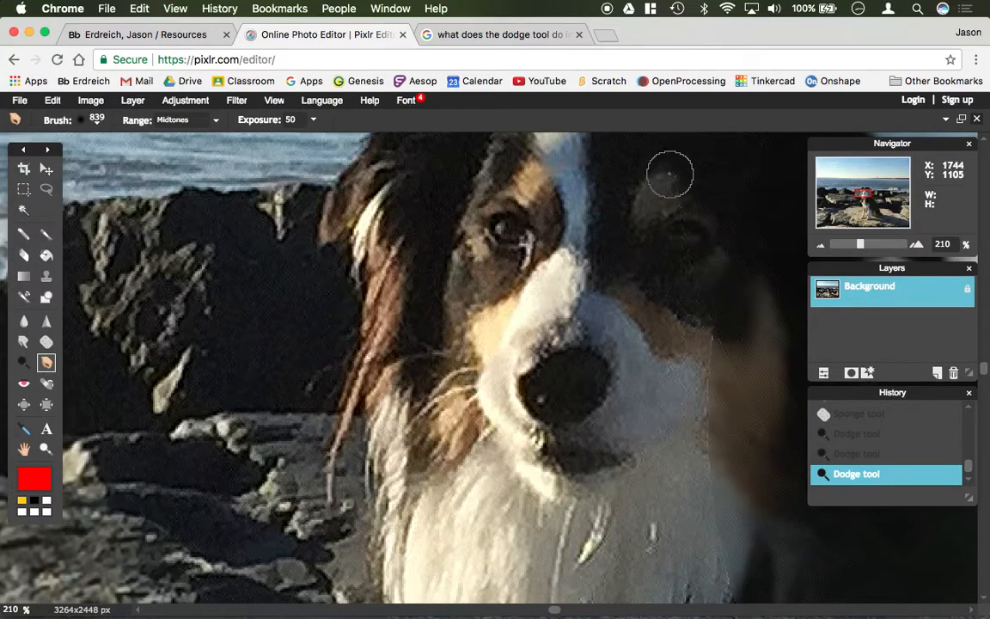
{"action": "left_click", "coordinate": [577, 209]}
{"action": "left_click", "coordinate": [580, 240]}
{"action": "left_click", "coordinate": [580, 244]}
- Apply red eye reduction to the dog's lit eye, and spot-heal the light marks at its inner corner
{"action": "left_click", "coordinate": [23, 384]}
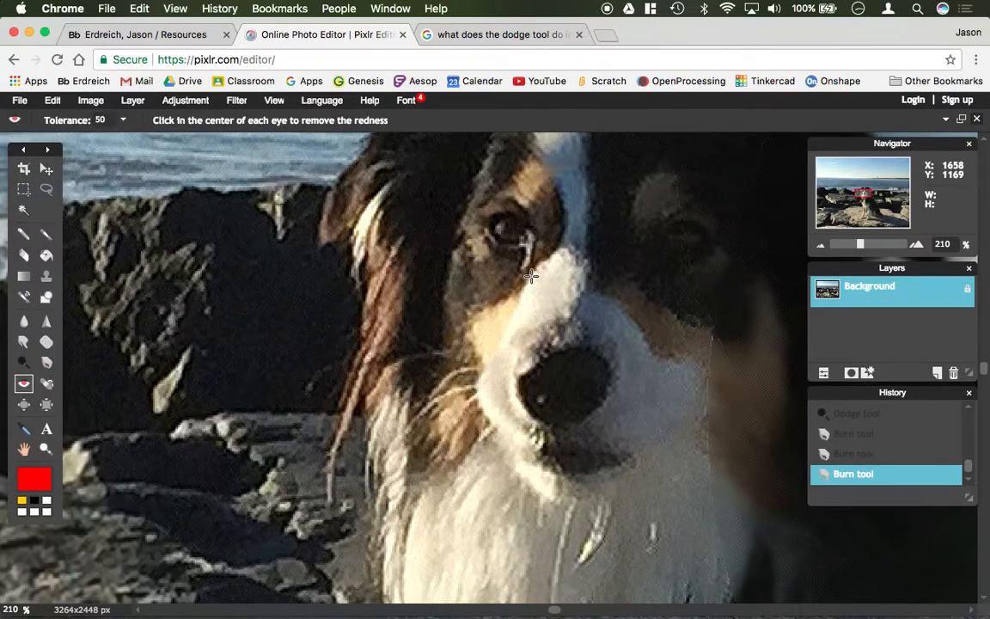
{"action": "left_click", "coordinate": [497, 229]}
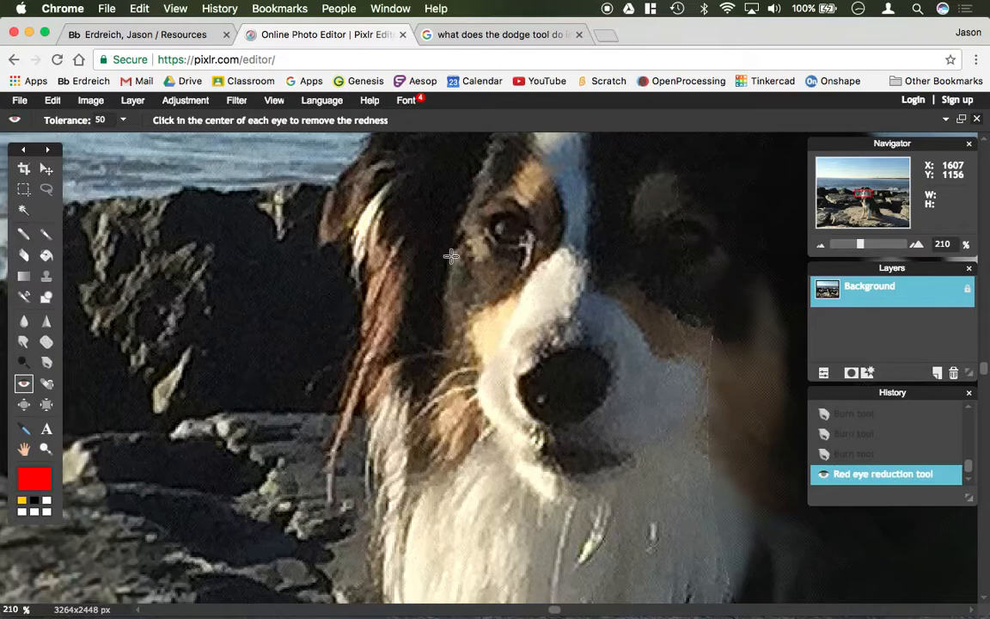
{"action": "left_click", "coordinate": [47, 387]}
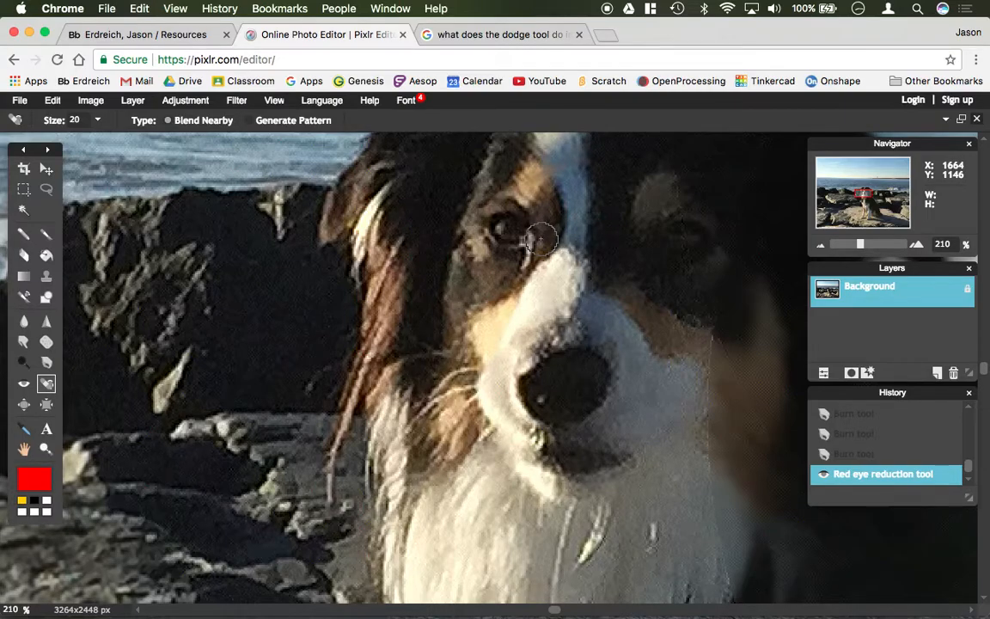
{"action": "scroll", "coordinate": [541, 239], "scroll_direction": "up", "scroll_amount": 5}
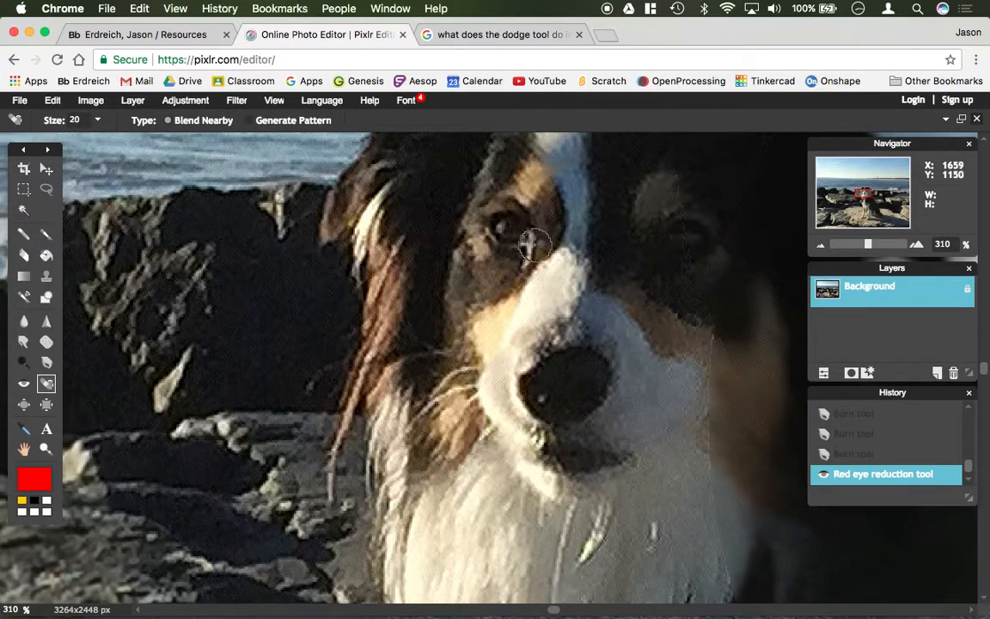
{"action": "left_click", "coordinate": [535, 231]}
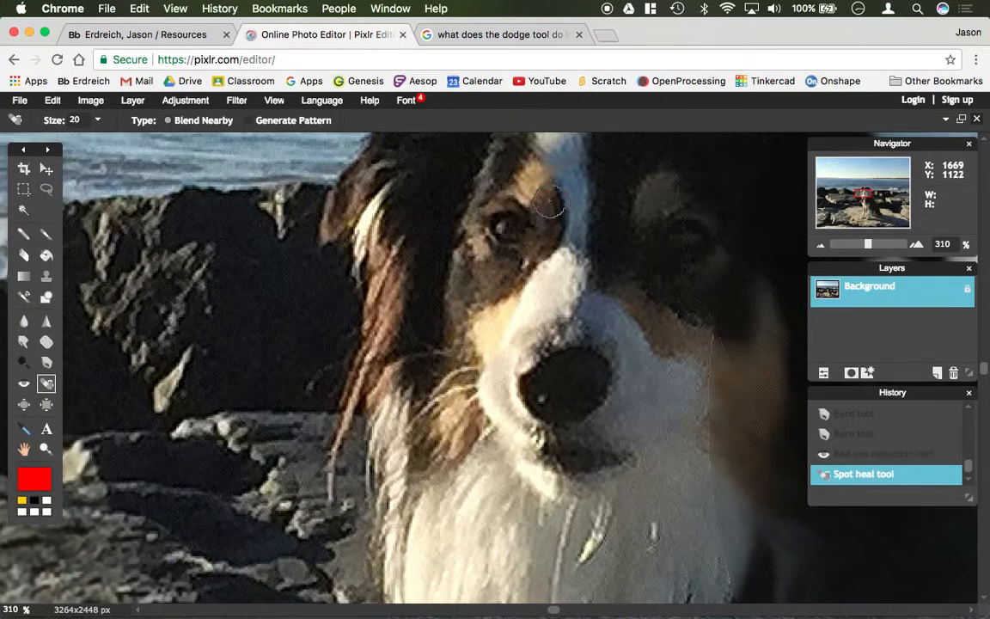
{"action": "left_click", "coordinate": [523, 264]}
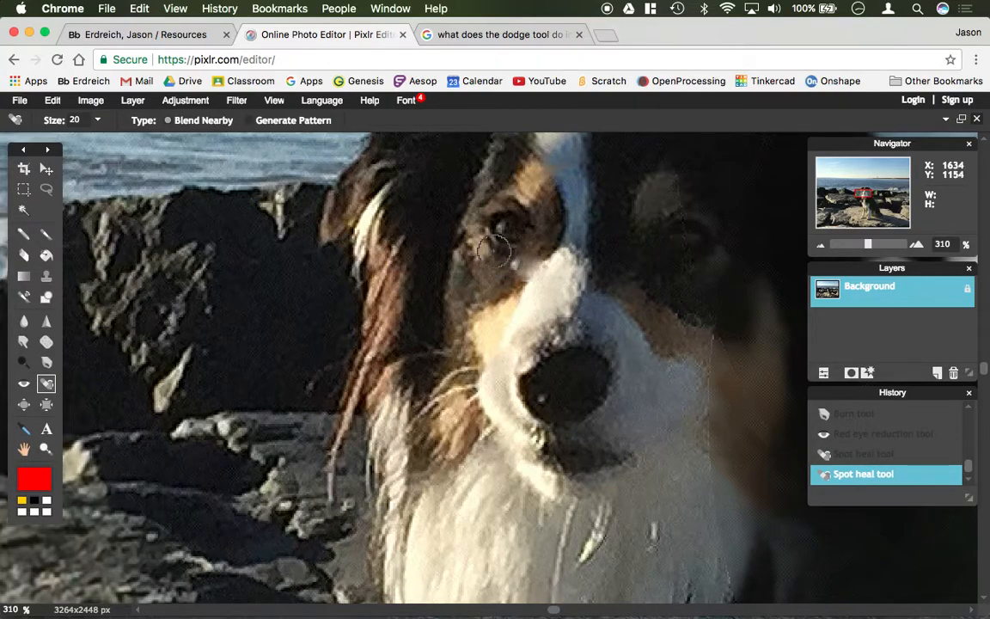
- Smudge the healed patch below the dog's lit eye to blend it into the surrounding fur
{"action": "left_click", "coordinate": [23, 342]}
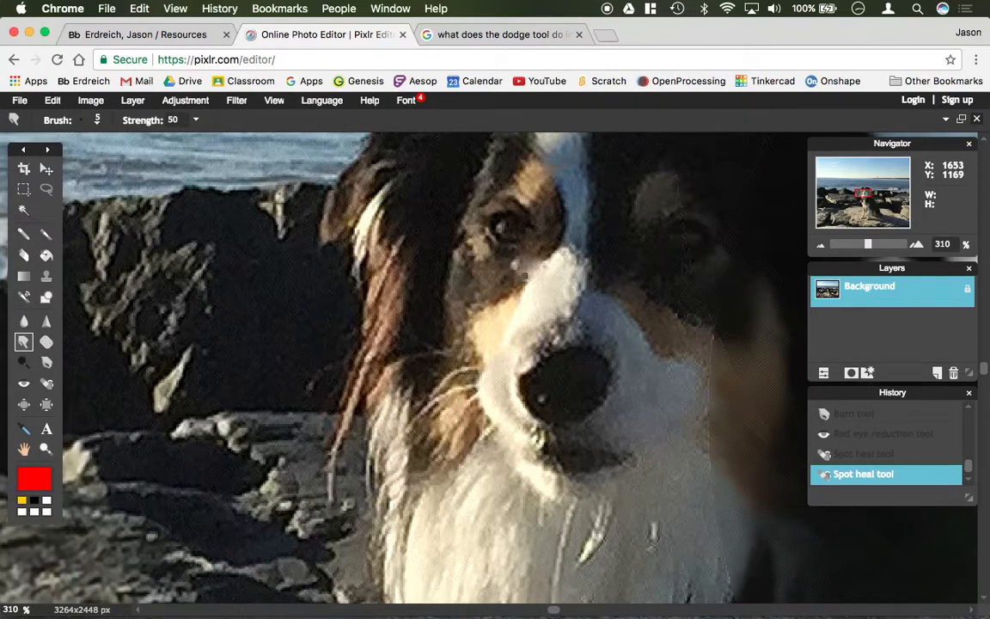
{"action": "left_click_drag", "start_coordinate": [536, 282], "coordinate": [514, 264]}
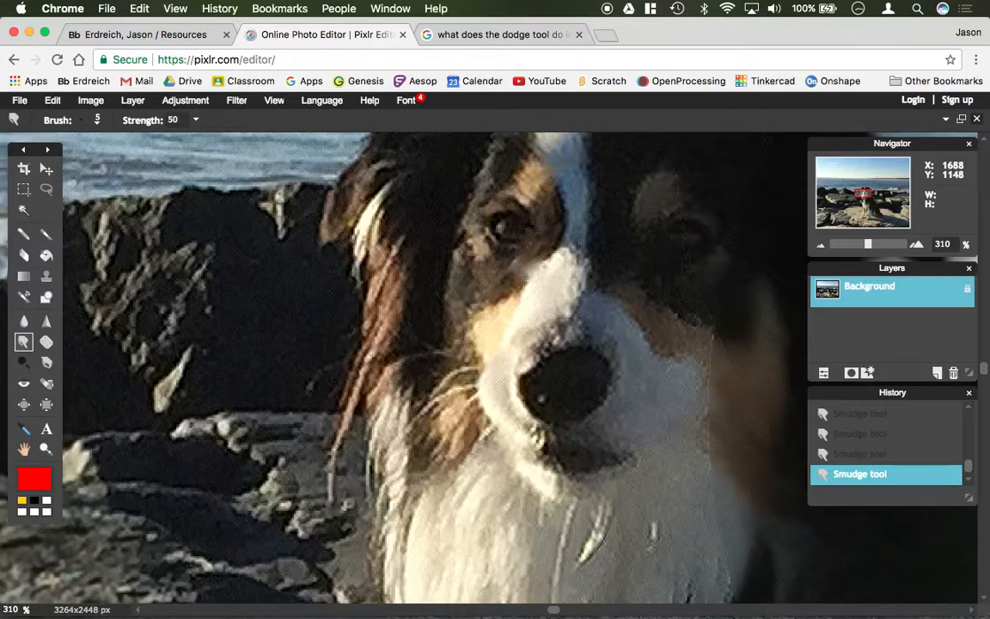
{"action": "scroll", "coordinate": [779, 220], "scroll_direction": "down", "scroll_amount": 6}
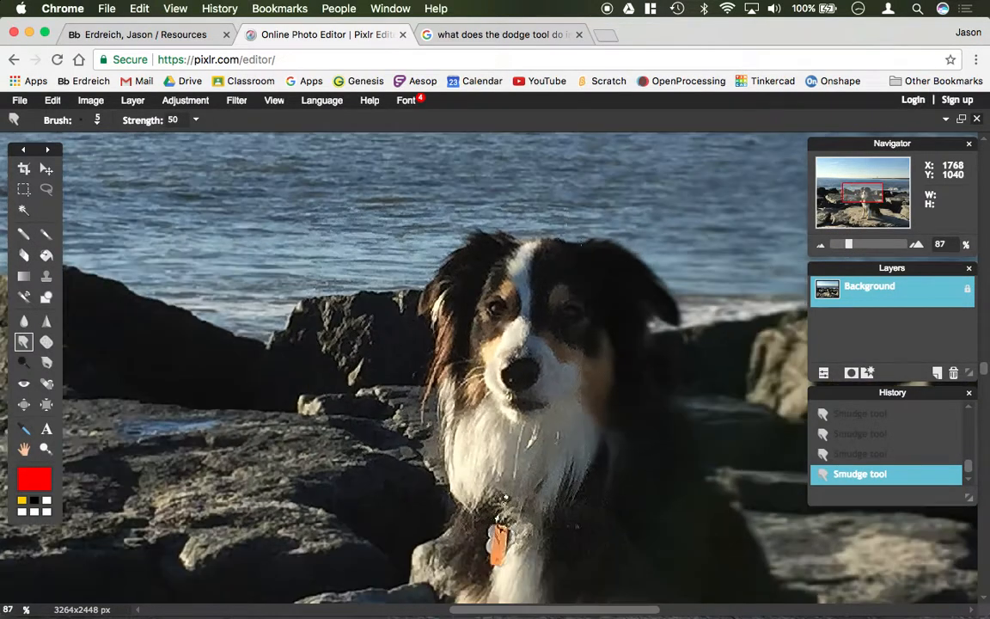
{"action": "scroll", "coordinate": [580, 243], "scroll_direction": "down", "scroll_amount": 3}
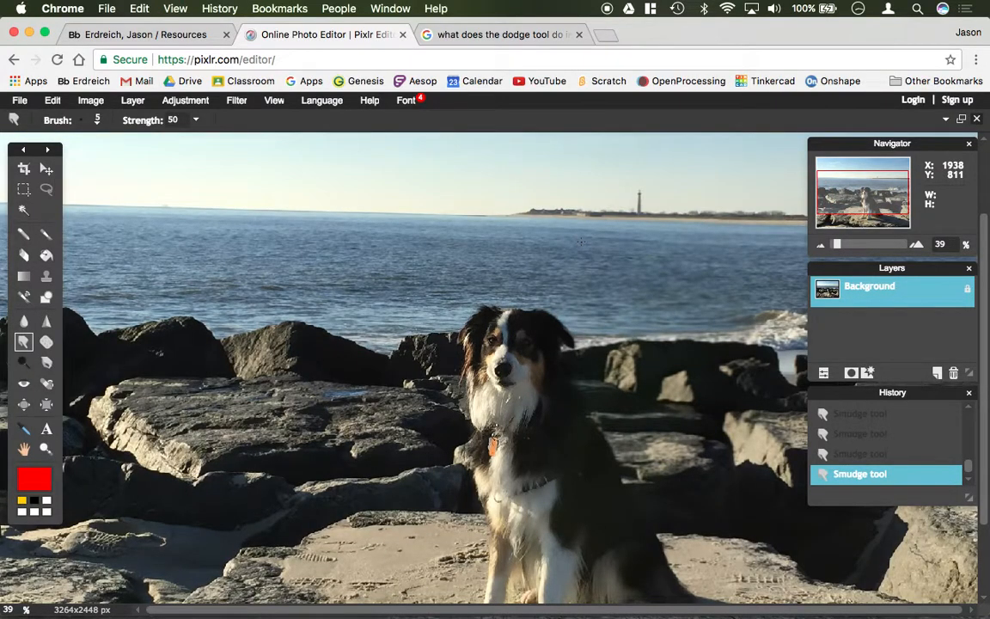
- Pinch the dog's shoulder and back inward with the Pinch tool
{"action": "left_click", "coordinate": [46, 407]}
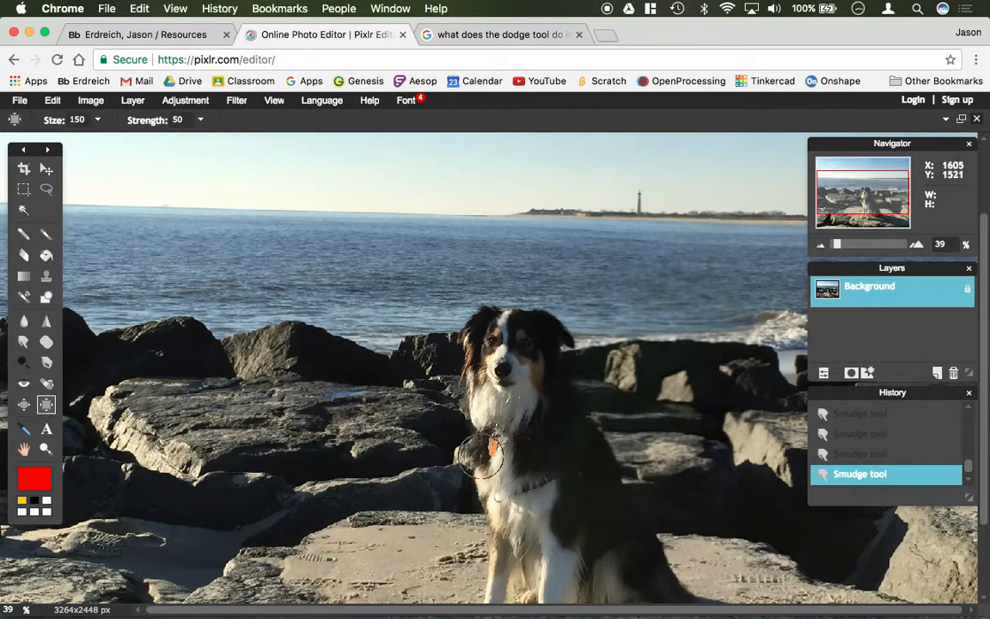
{"action": "left_click_drag", "start_coordinate": [566, 453], "coordinate": [570, 456]}
{"action": "left_click", "coordinate": [586, 429]}
{"action": "left_click", "coordinate": [586, 430]}
{"action": "left_click", "coordinate": [586, 430]}
- Enlarge the dog's front paw nearest its hind leg with the Bloat tool
{"action": "left_click", "coordinate": [24, 404]}
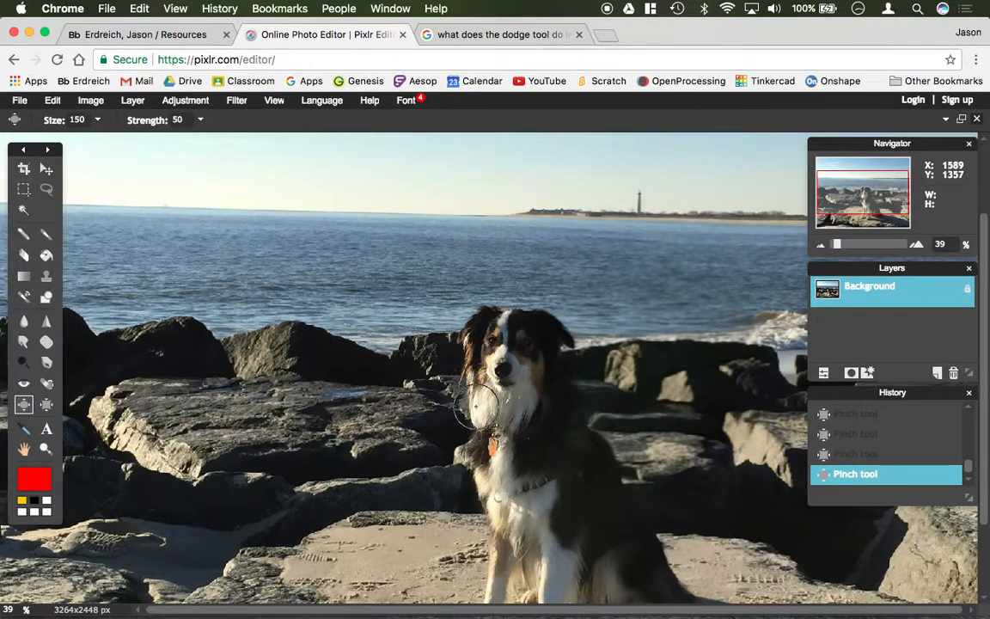
{"action": "scroll", "coordinate": [481, 402], "scroll_direction": "down", "scroll_amount": 3}
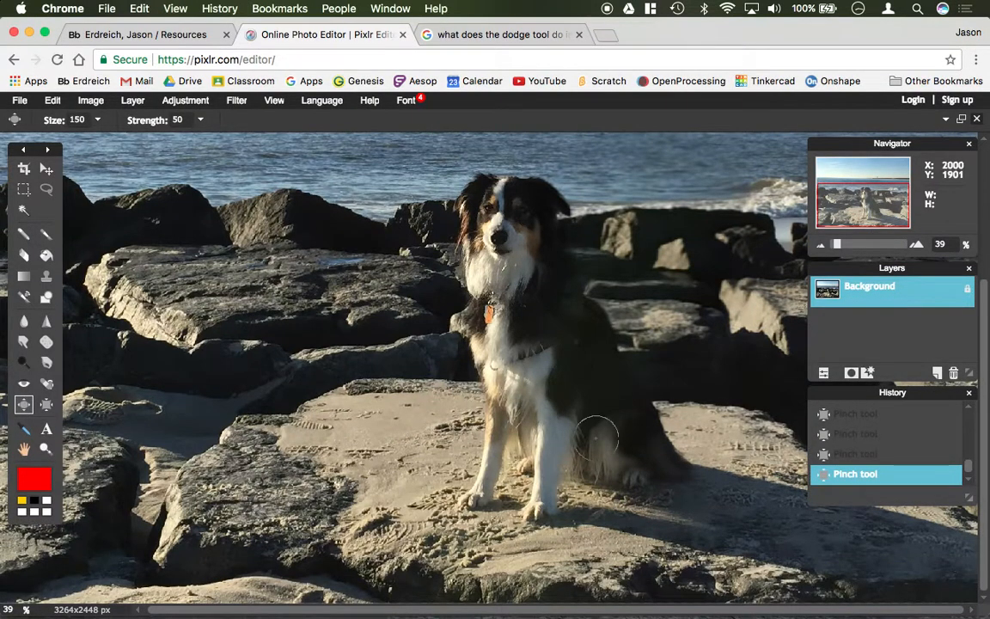
{"action": "left_click", "coordinate": [548, 507]}
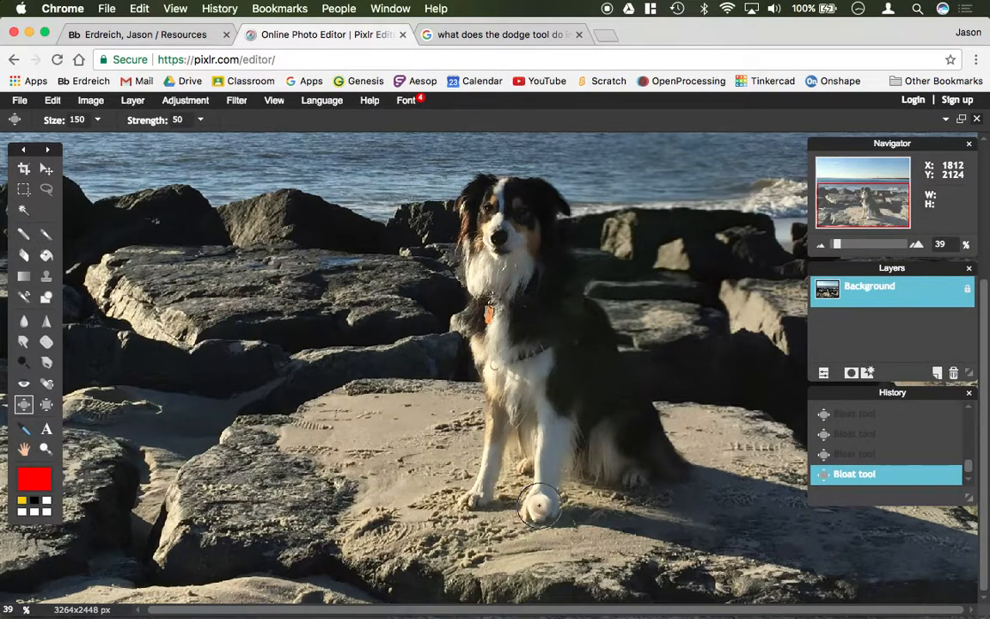